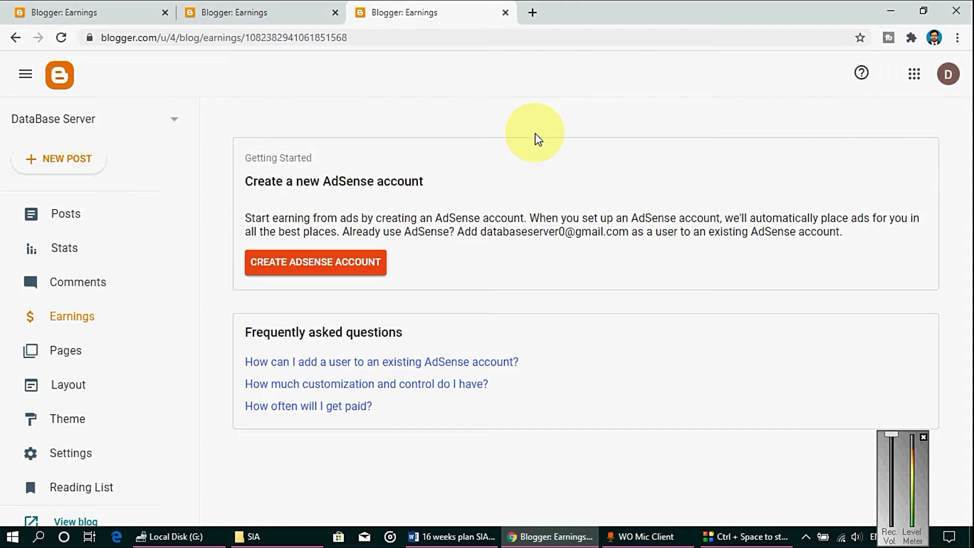
# Check the DataBase Server blog's posts, return to its earnings page and start creating an AdSense account
pyautogui.click(67, 219)
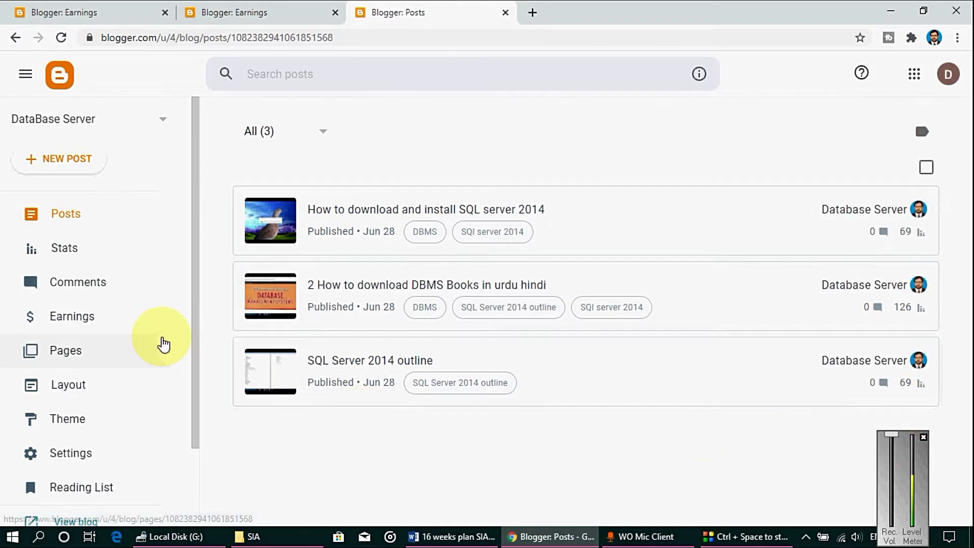
pyautogui.click(72, 316)
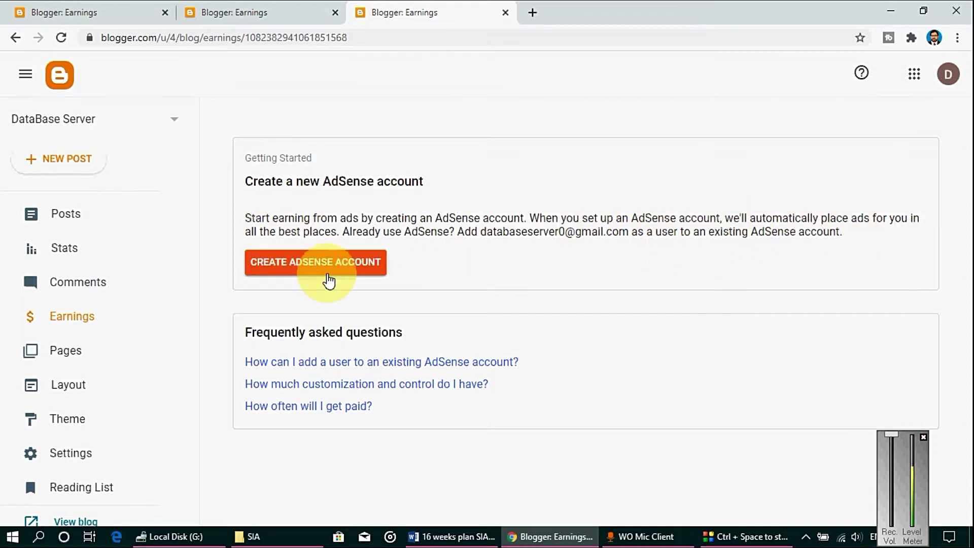
pyautogui.click(307, 268)
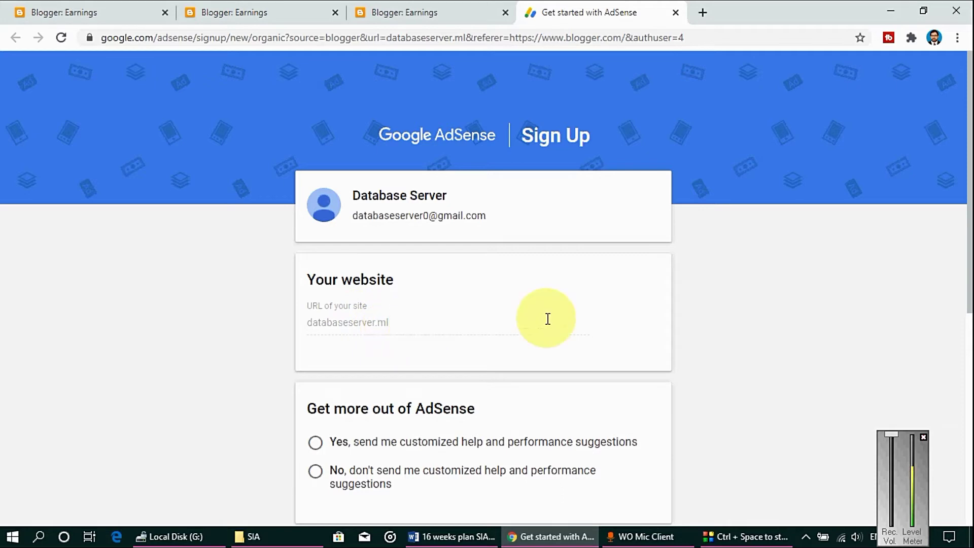
# Opt in to customized help and performance suggestions, and set the country or territory to Pakistan
pyautogui.moveTo(969, 158); pyautogui.dragTo(971, 236)
pyautogui.scroll(-2, 959, 243)
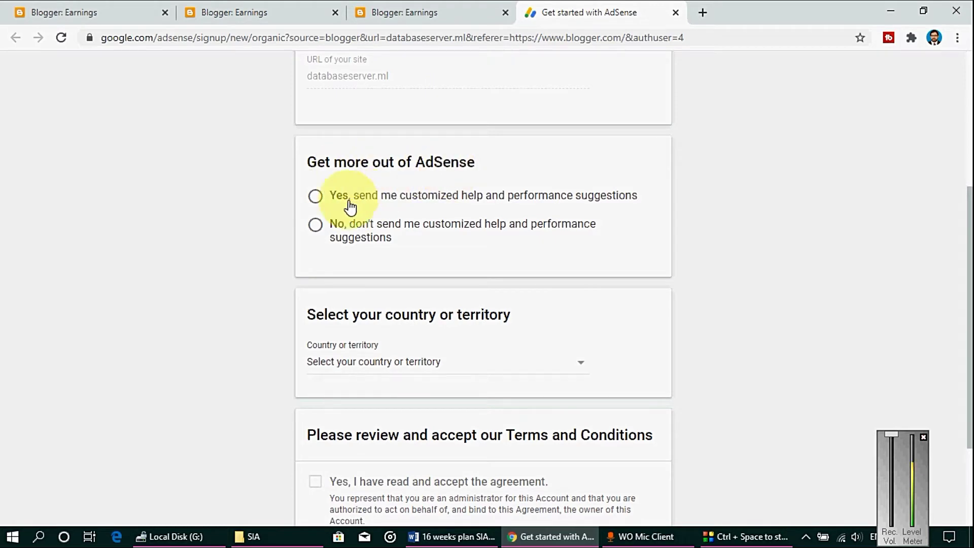
pyautogui.click(316, 198)
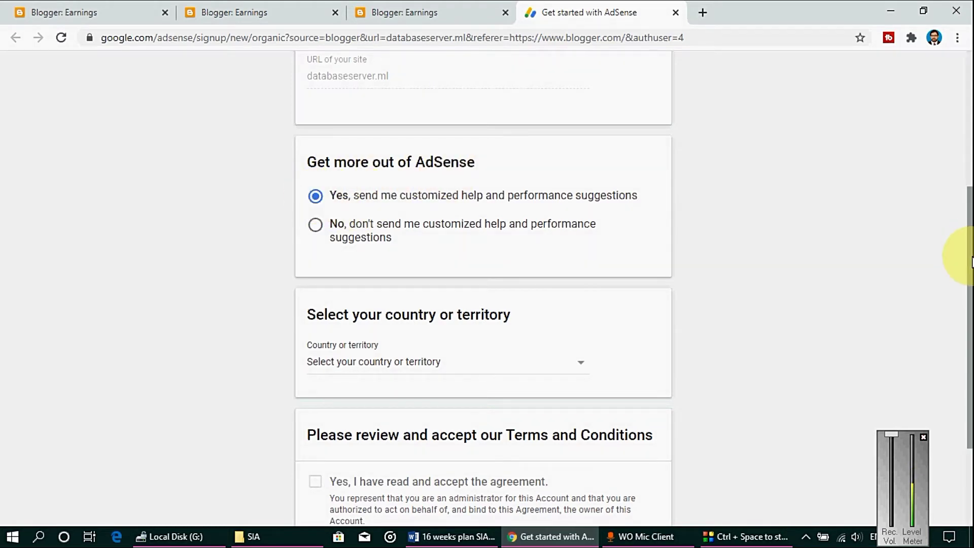
pyautogui.moveTo(970, 262); pyautogui.dragTo(972, 320)
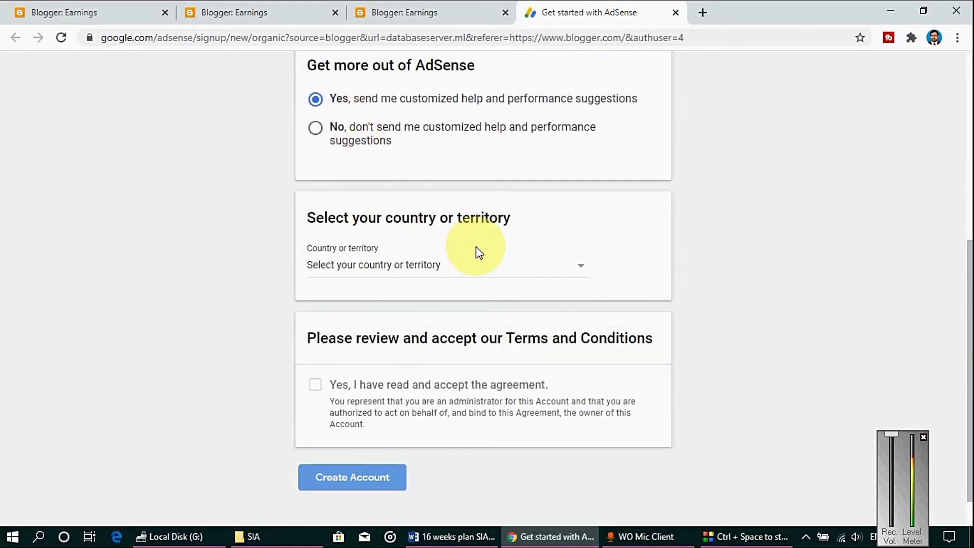
pyautogui.click(412, 272)
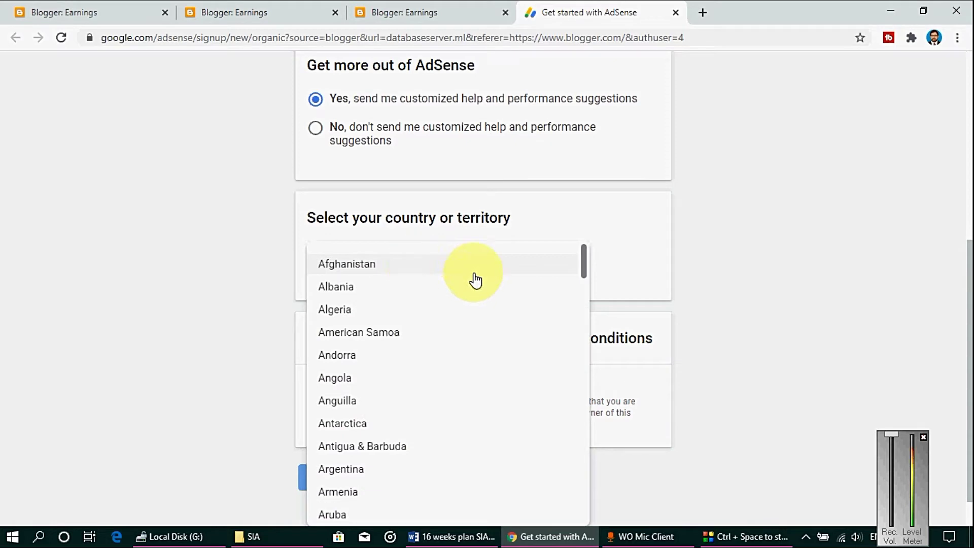
pyautogui.press('p')
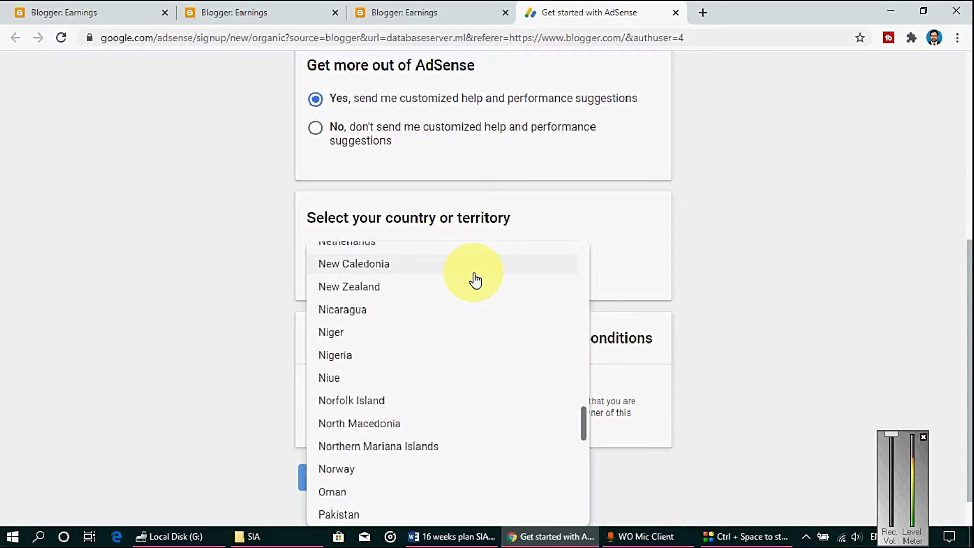
pyautogui.click(327, 515)
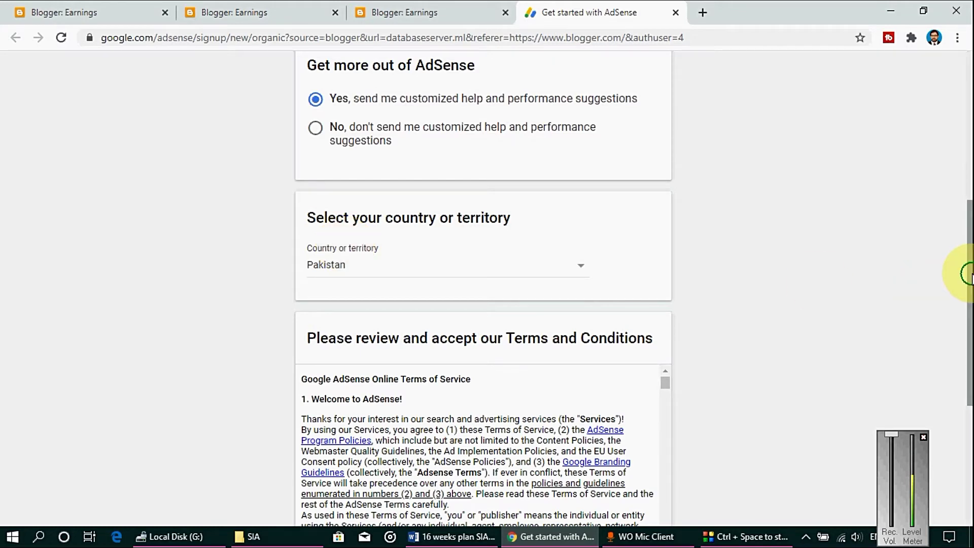
# Read through and accept the AdSense Terms and Conditions, and create the account, continuing past the welcome introduction
pyautogui.moveTo(968, 272); pyautogui.dragTo(971, 368)
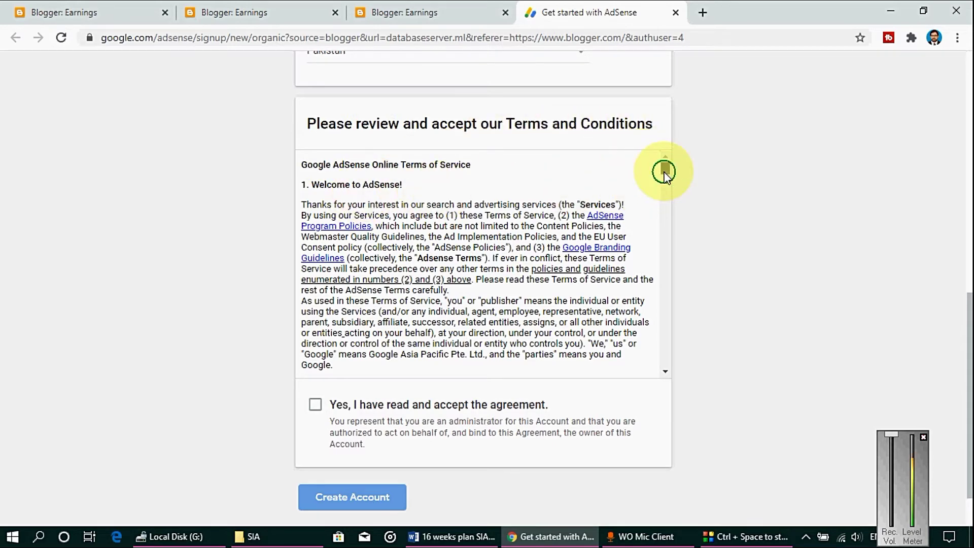
pyautogui.moveTo(665, 170); pyautogui.dragTo(659, 317)
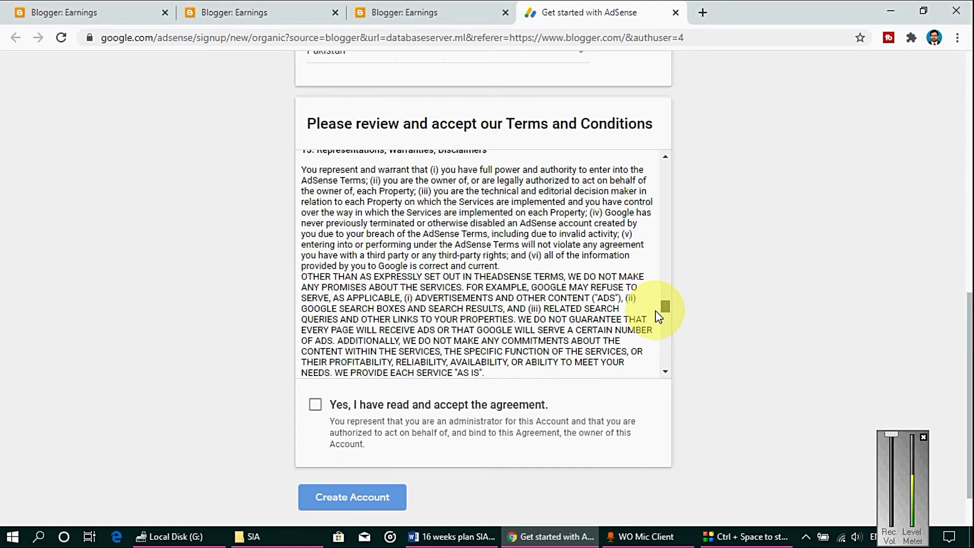
pyautogui.moveTo(659, 317); pyautogui.dragTo(658, 326)
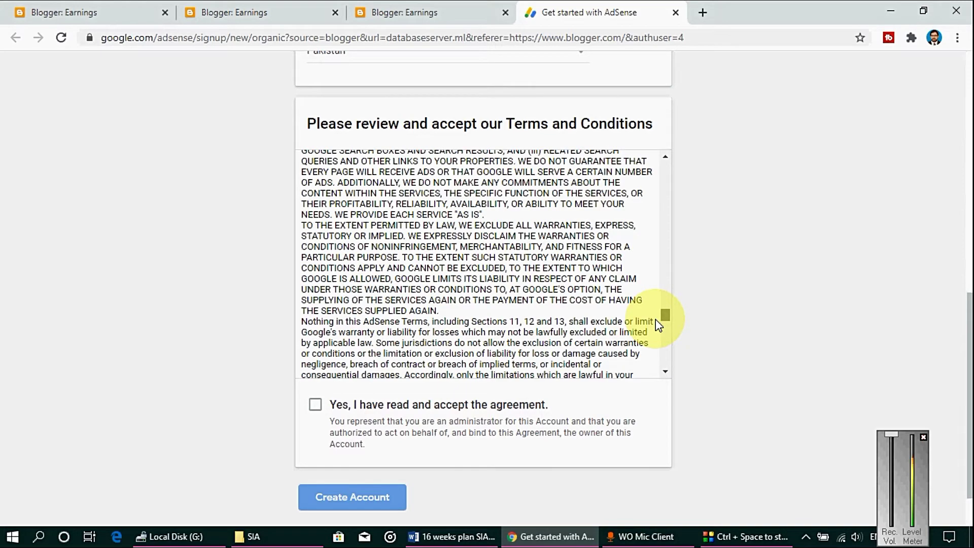
pyautogui.moveTo(658, 325); pyautogui.dragTo(655, 380)
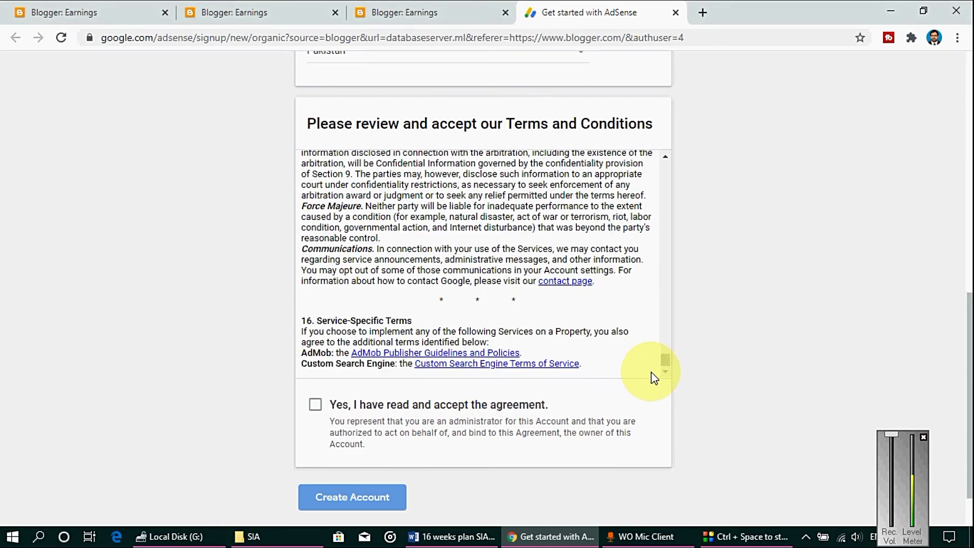
pyautogui.click(317, 404)
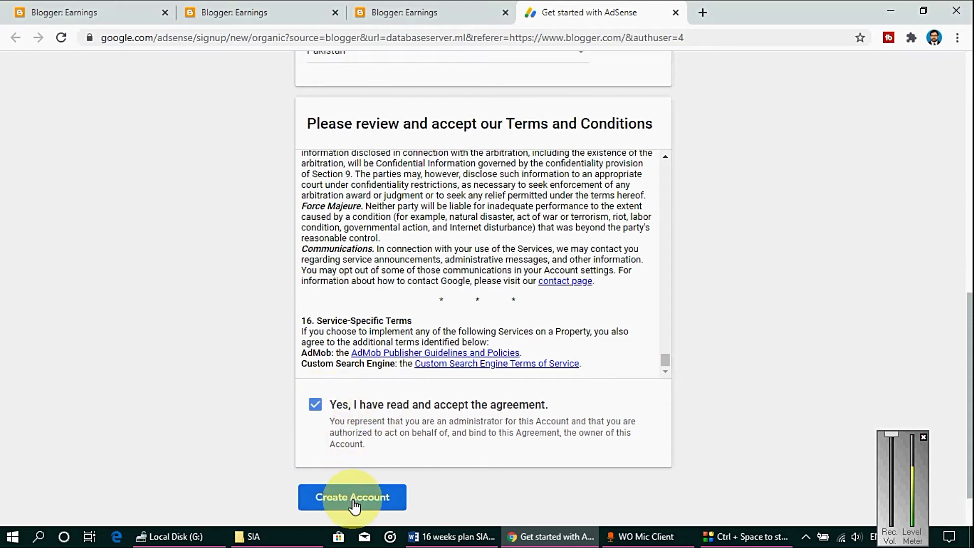
pyautogui.click(352, 497)
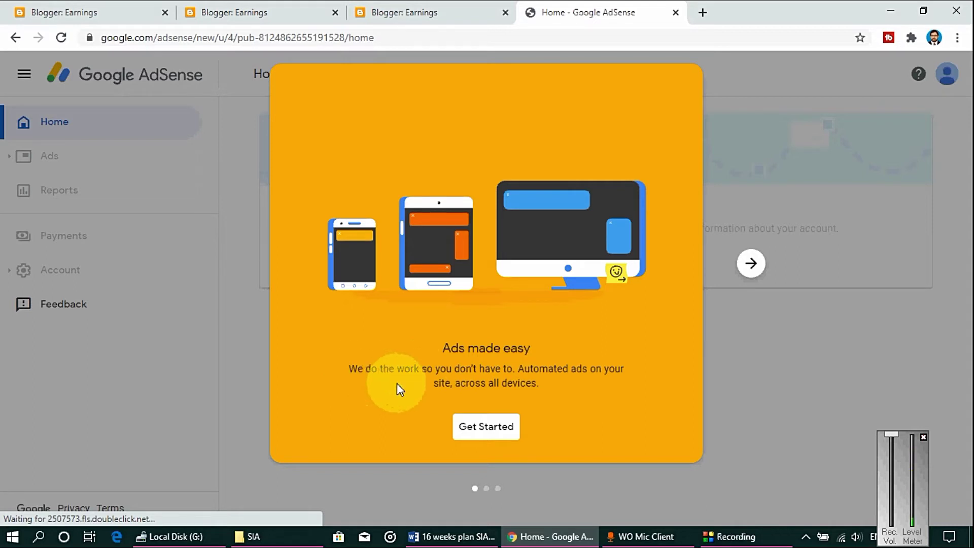
pyautogui.click(487, 430)
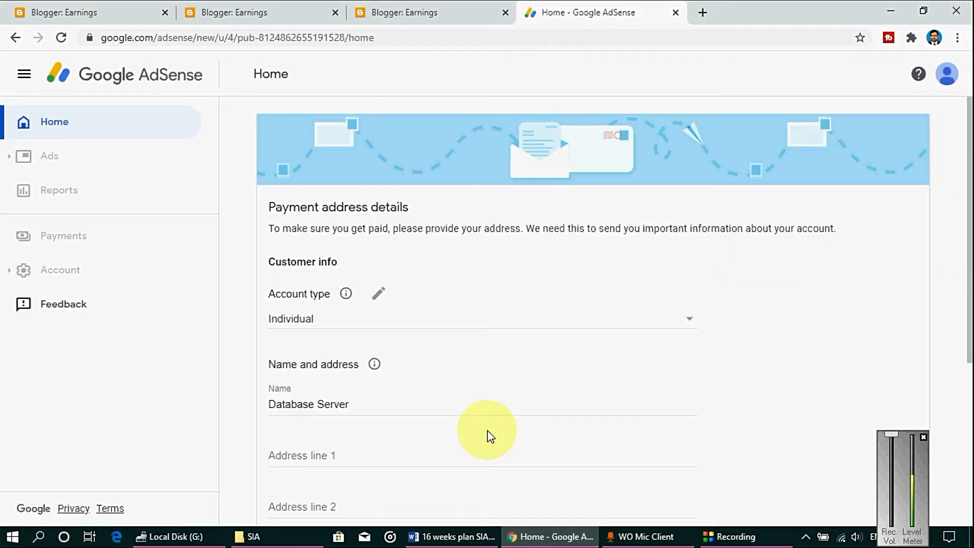
# Examine the payment address form, including the account type options and the name, address, city, postal code and phone fields
pyautogui.click(490, 438)
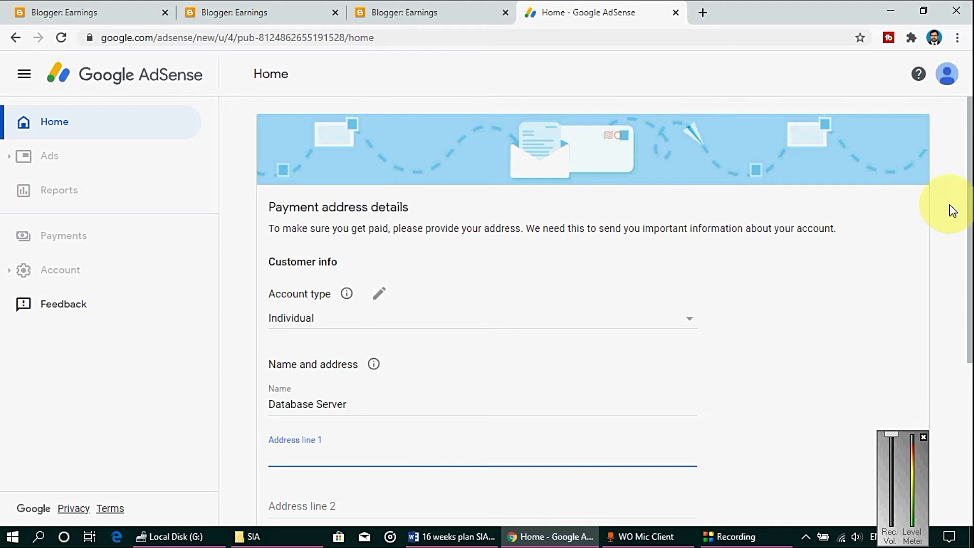
pyautogui.moveTo(972, 190); pyautogui.dragTo(964, 337)
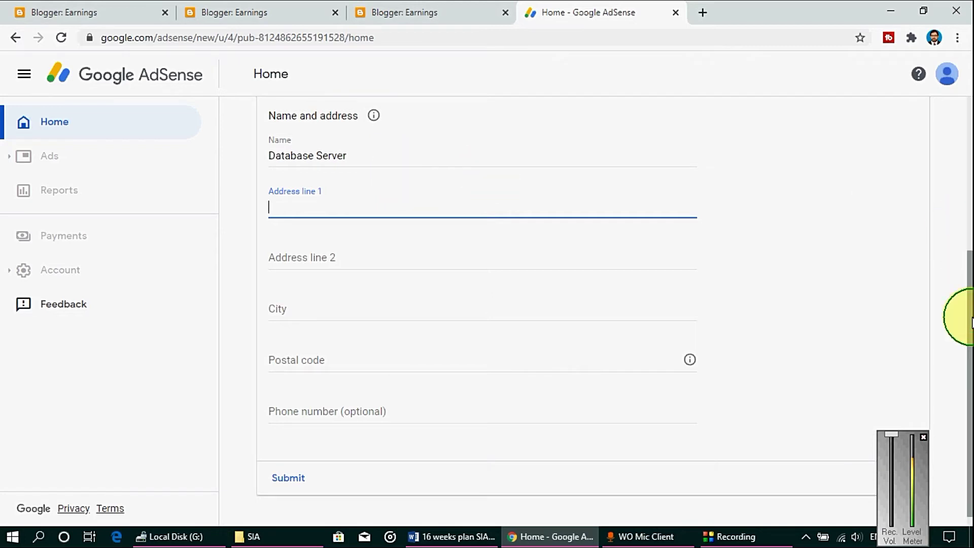
pyautogui.scroll(-1, 972, 361)
pyautogui.moveTo(971, 367); pyautogui.dragTo(971, 150)
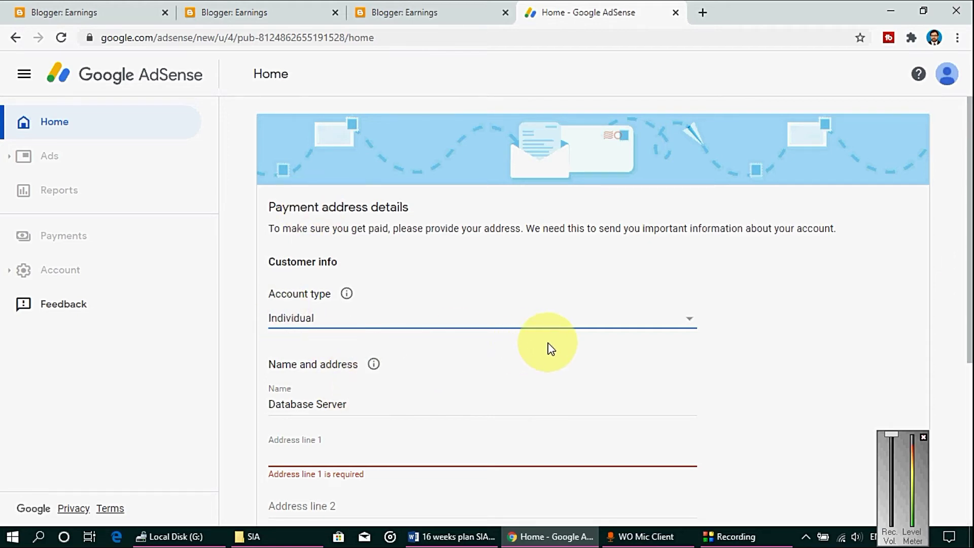
pyautogui.moveTo(969, 227); pyautogui.dragTo(972, 310)
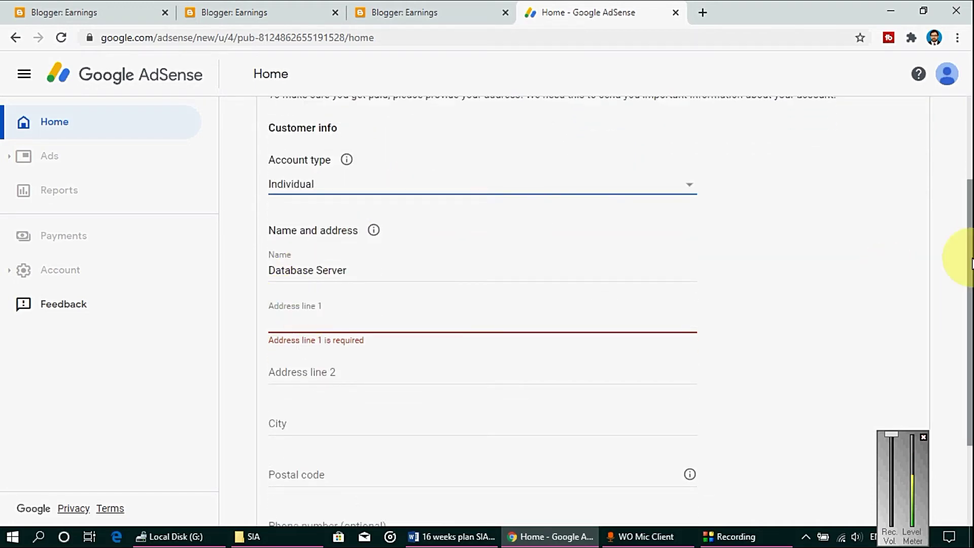
pyautogui.moveTo(968, 257); pyautogui.dragTo(971, 330)
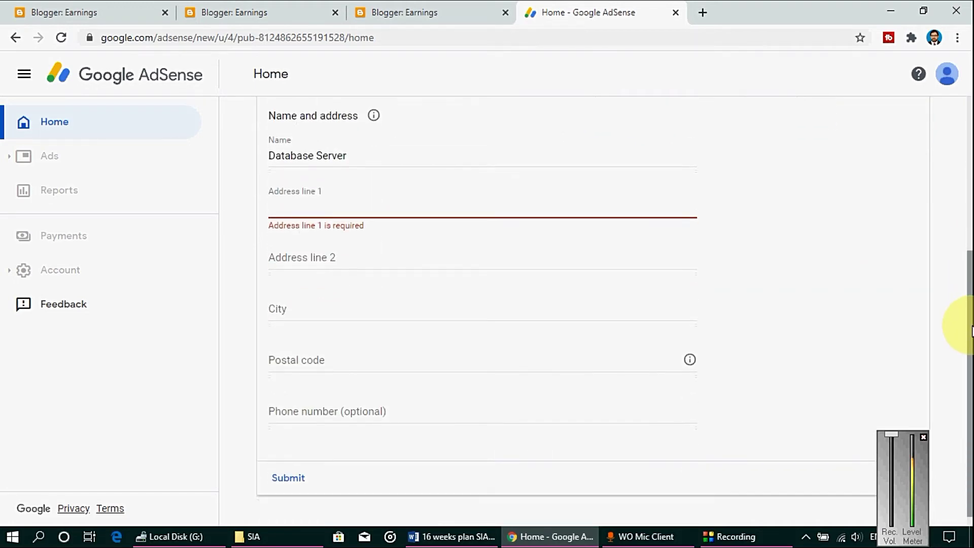
pyautogui.moveTo(971, 269); pyautogui.dragTo(968, 232)
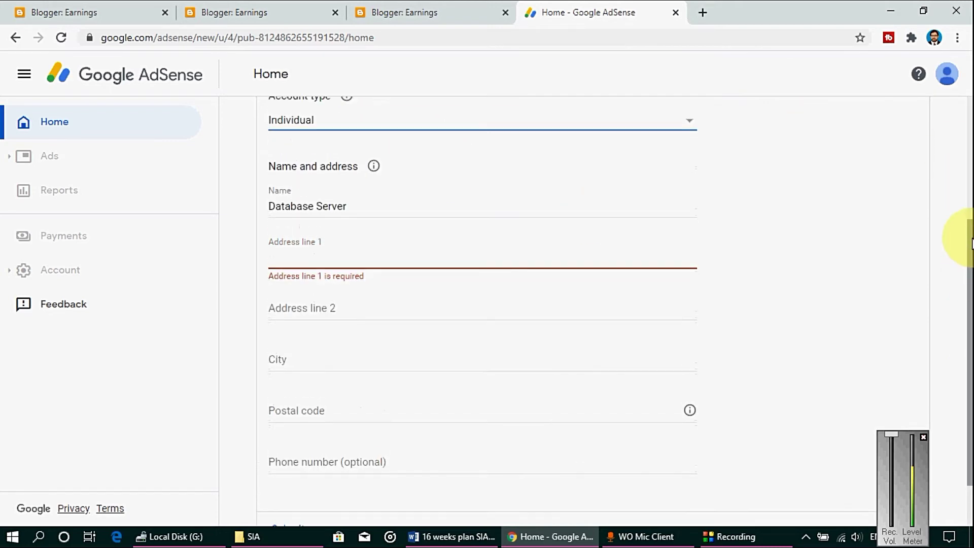
pyautogui.click(456, 130)
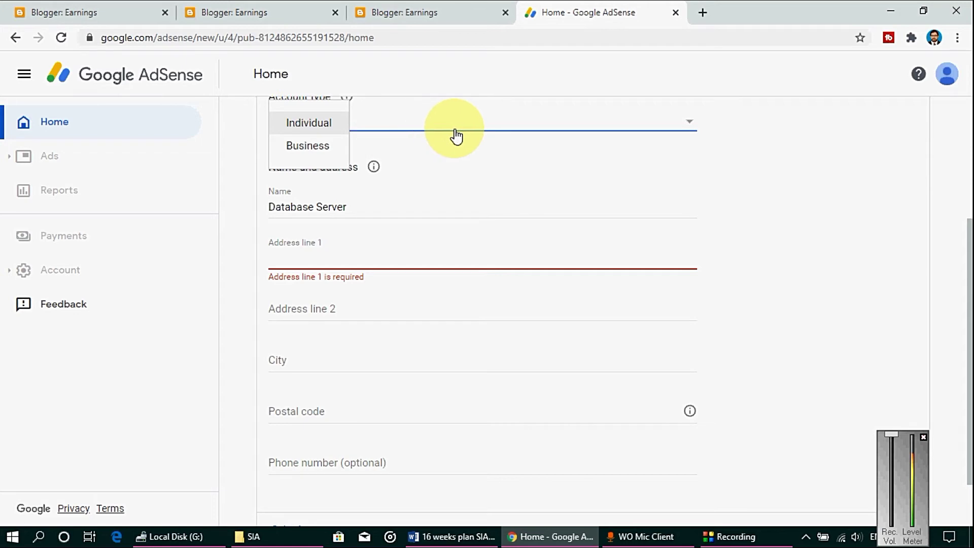
pyautogui.click(456, 136)
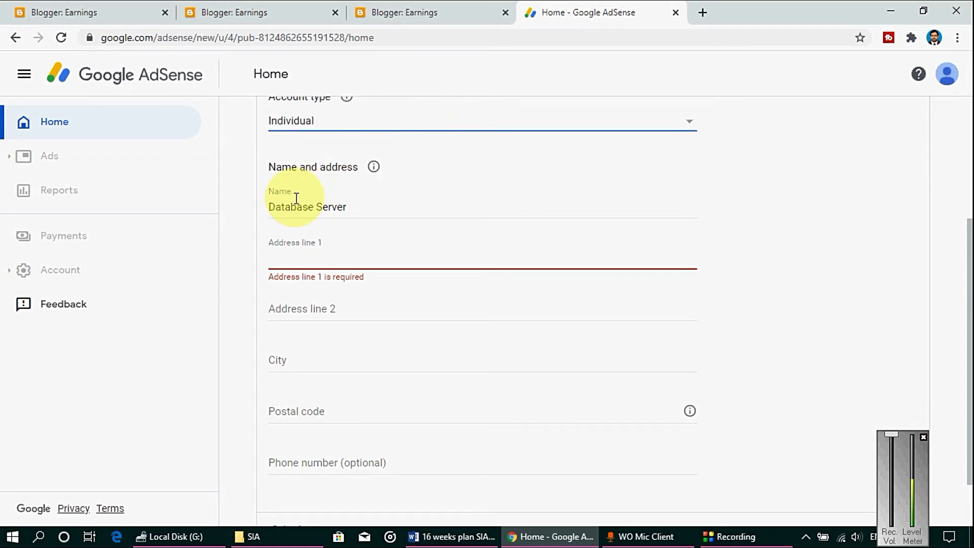
pyautogui.click(358, 207)
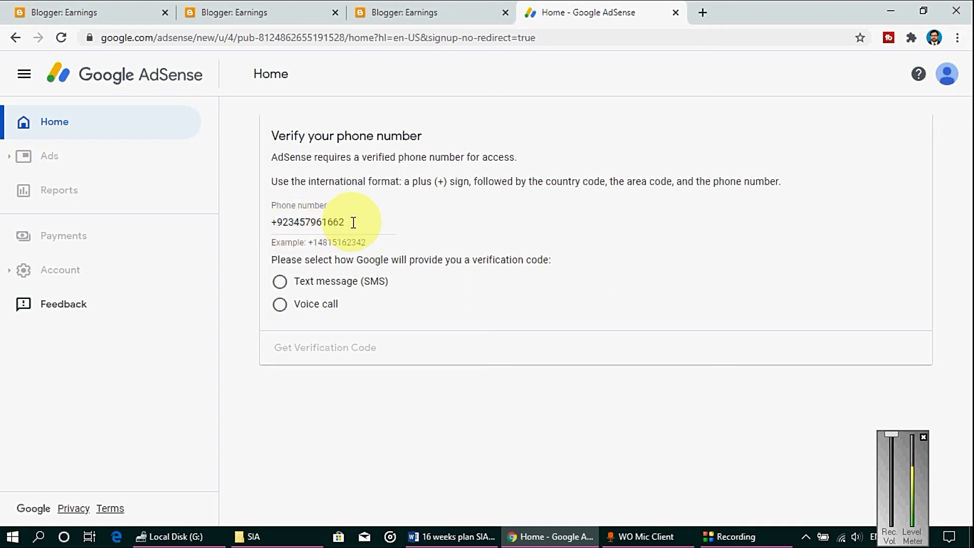
# Request the phone verification code by text message (SMS)
pyautogui.click(281, 282)
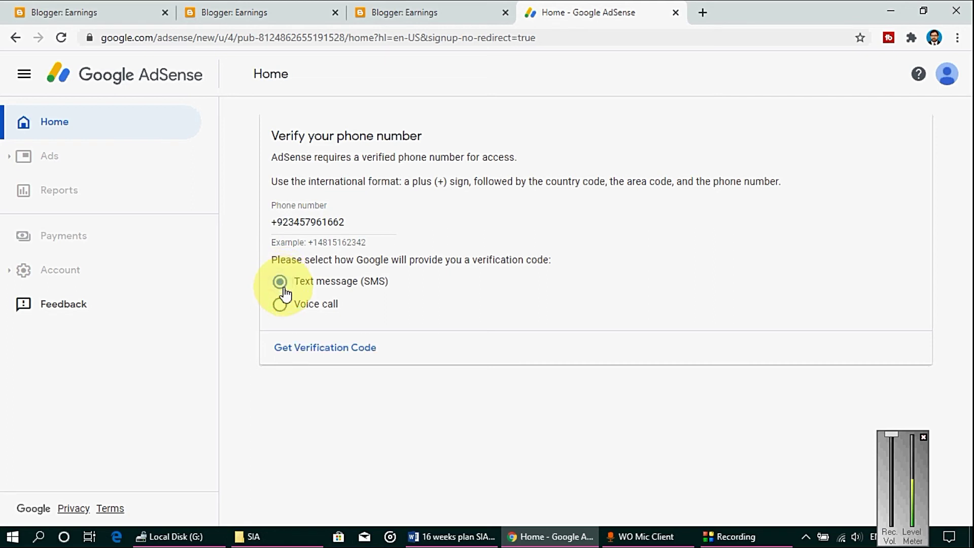
pyautogui.click(325, 348)
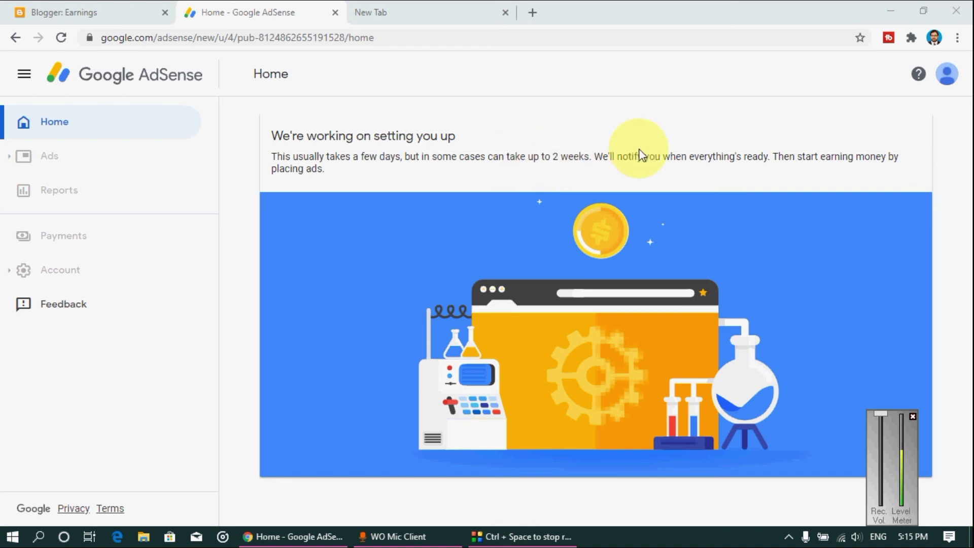
# Switch AdSense to the first alternative Google account in the account list
pyautogui.click(947, 81)
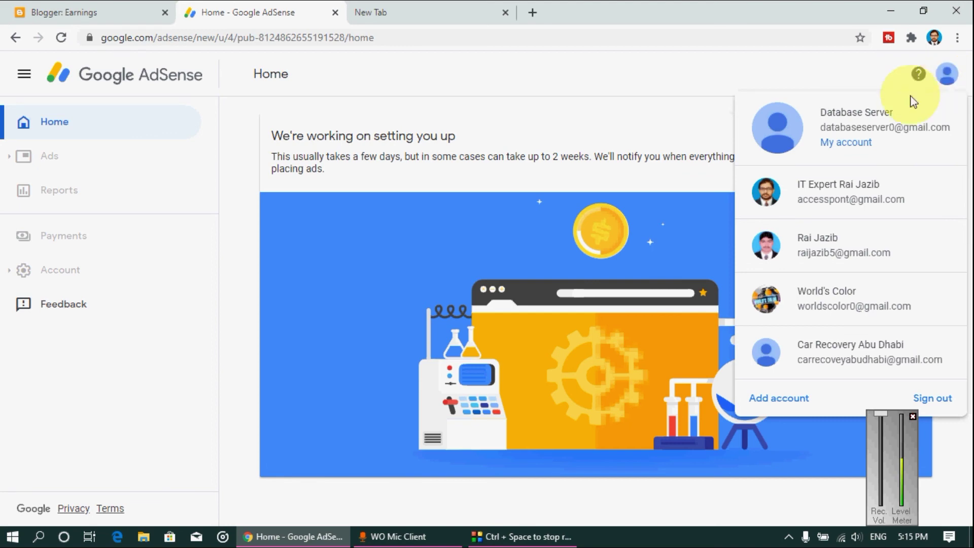
pyautogui.click(829, 201)
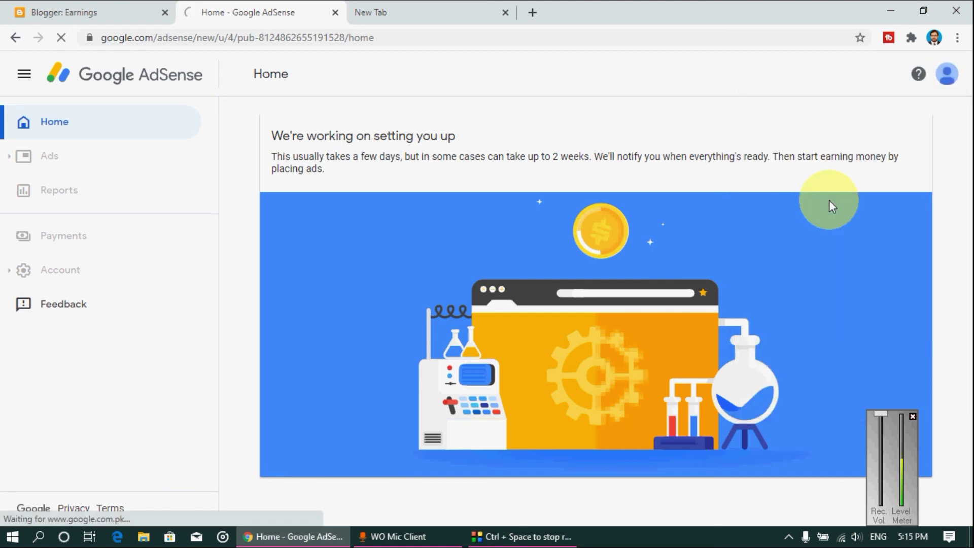